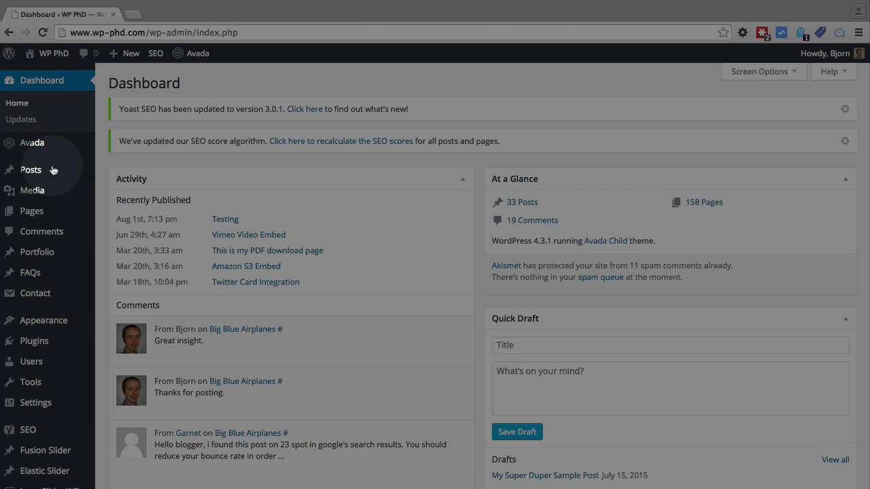
# Step: Open the All Posts list from the Posts menu
pyautogui.moveTo(30, 178)
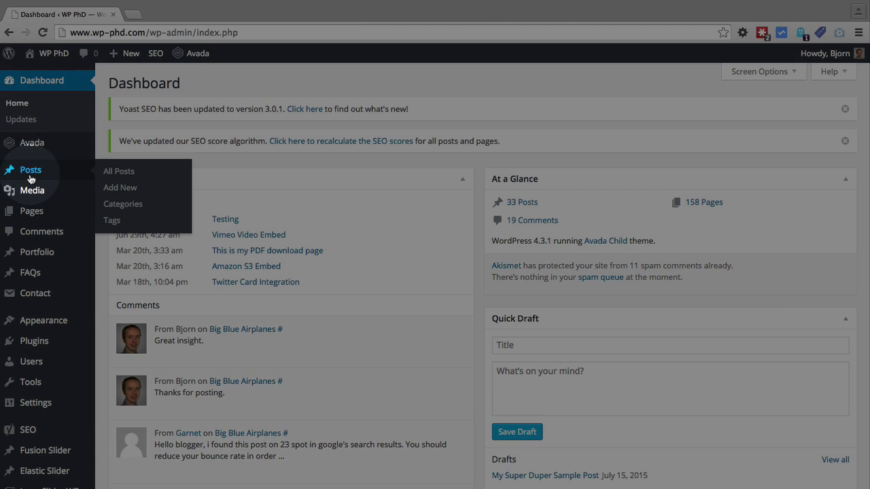
pyautogui.click(110, 176)
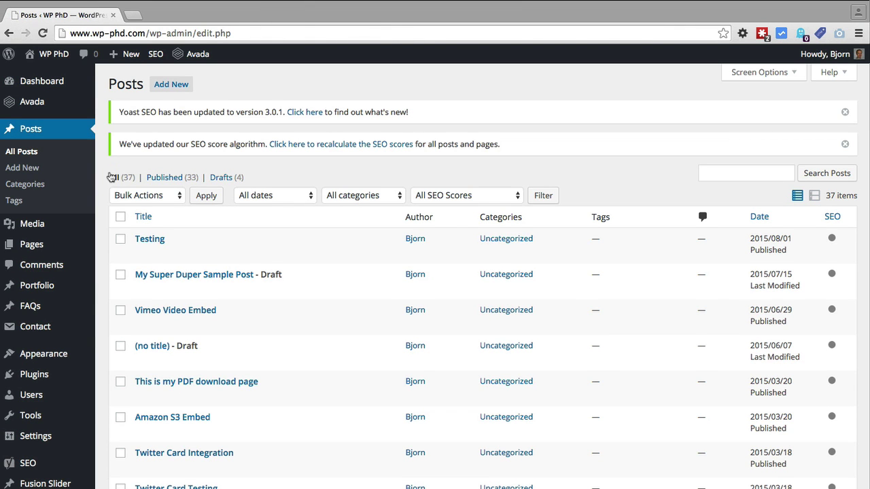
# Step: Open the Testing post, append 'tewtewdse' after the link, update, then add 'e' and update again
pyautogui.moveTo(138, 247)
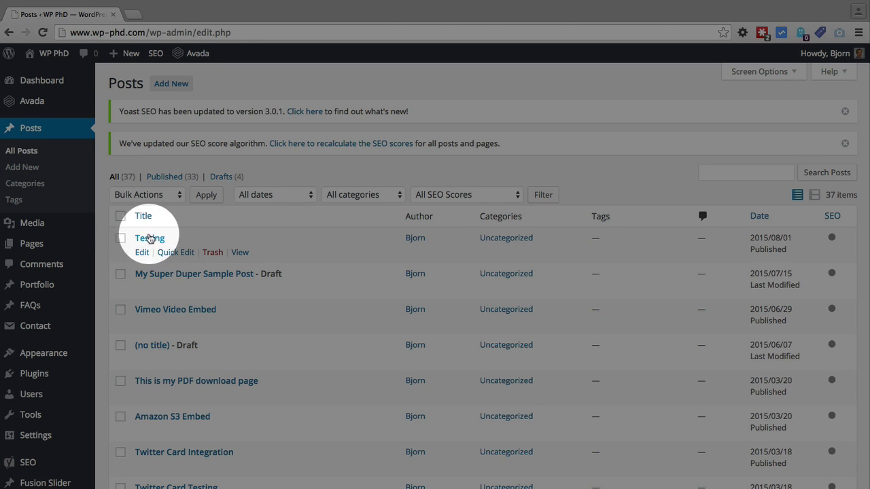
pyautogui.click(143, 253)
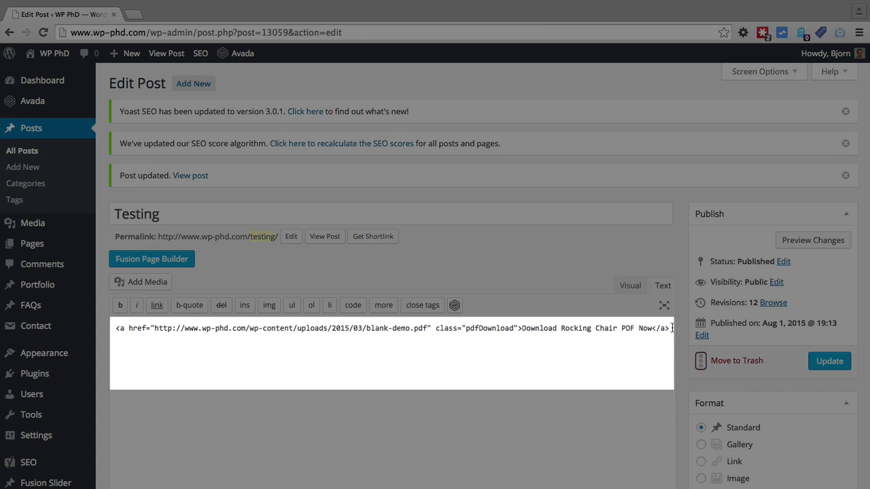
pyautogui.write('tewtewdse')
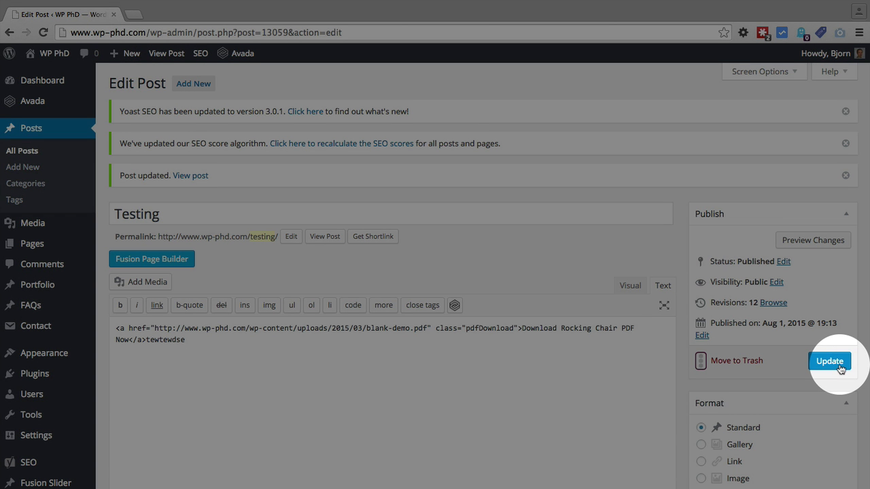
pyautogui.click(829, 360)
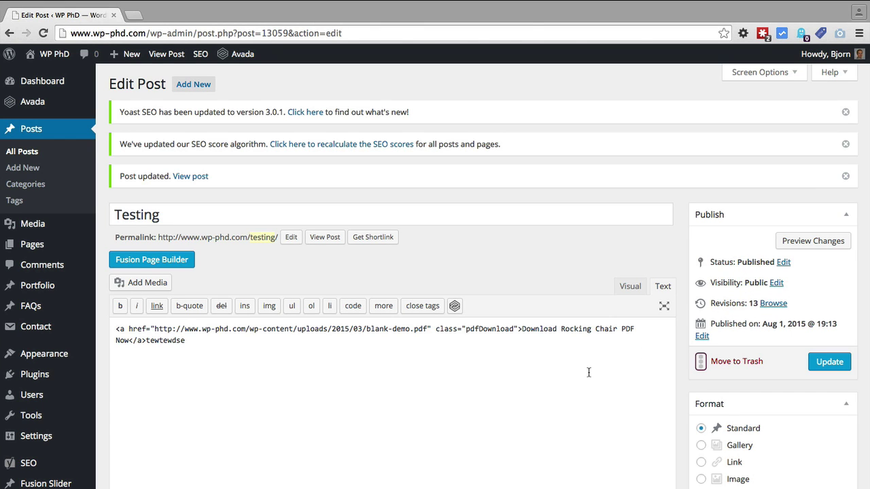
pyautogui.write('e')
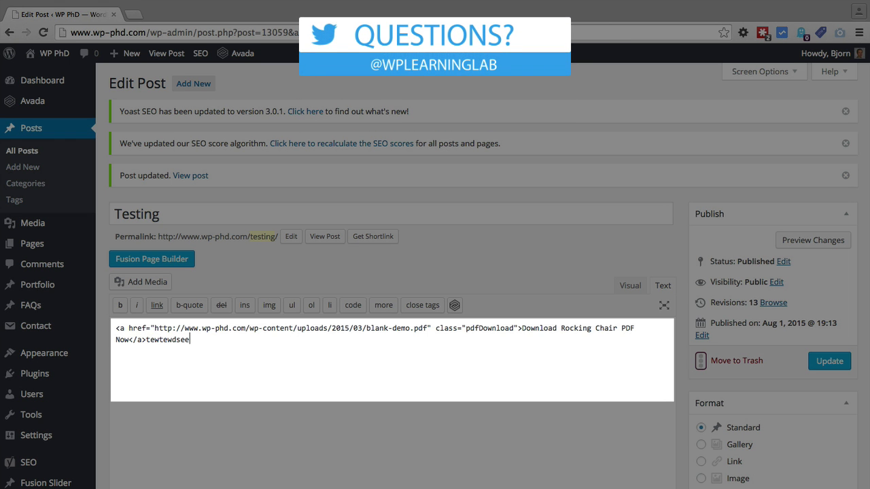
pyautogui.click(823, 365)
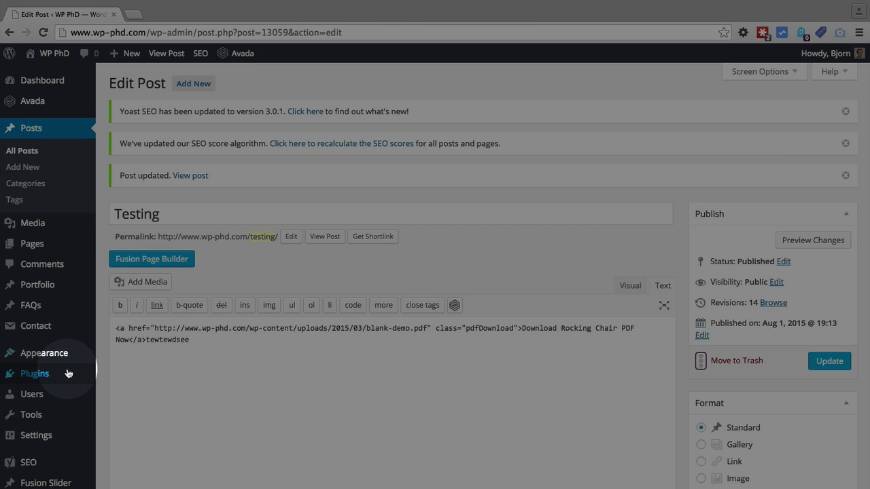
# Step: Search the Add Plugins directory for 'revision control'
pyautogui.moveTo(28, 381)
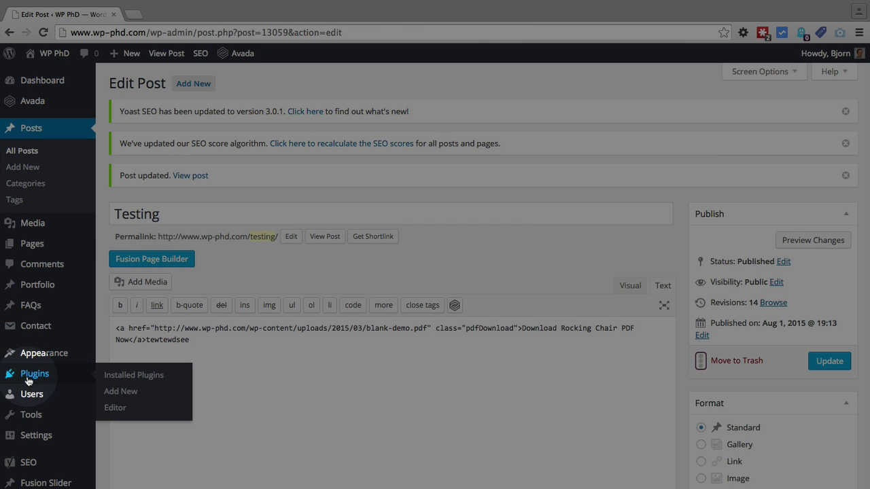
pyautogui.click(127, 394)
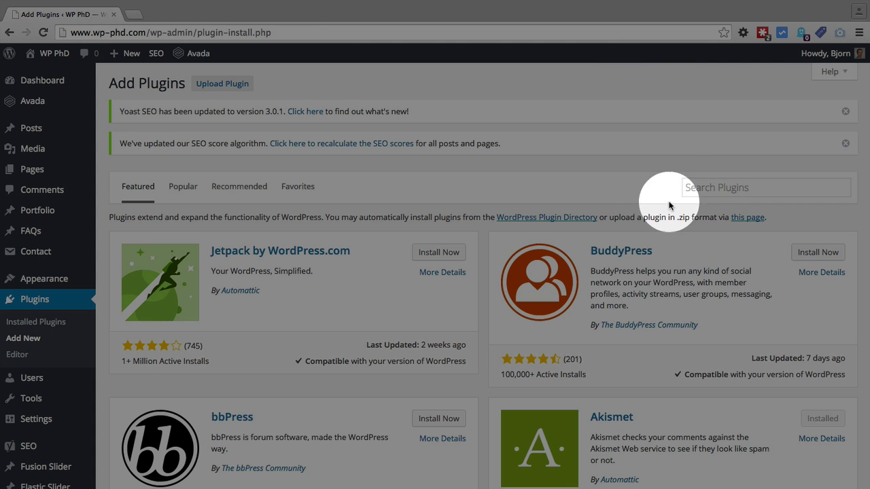
pyautogui.click(687, 188)
pyautogui.write('revi')
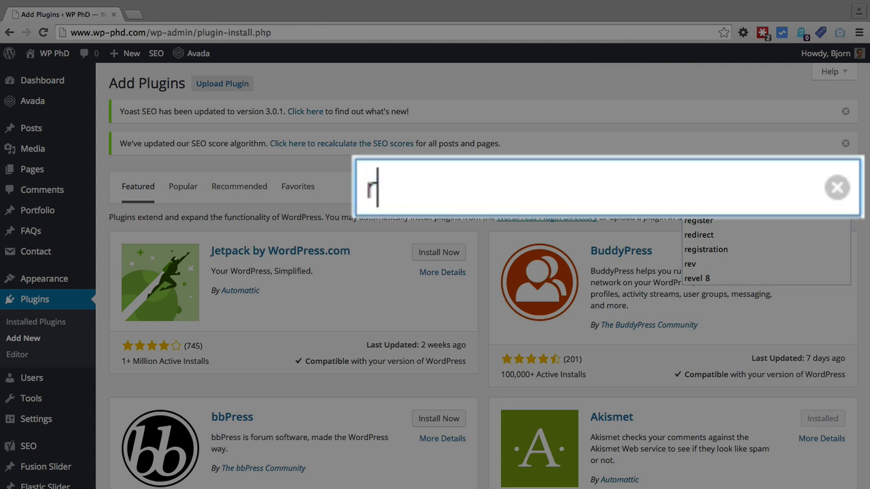
pyautogui.write('sion control')
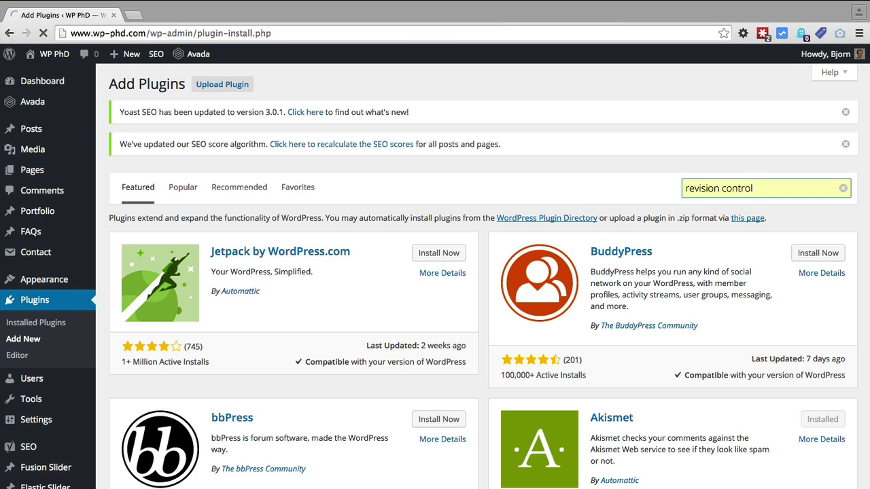
pyautogui.press('Return')
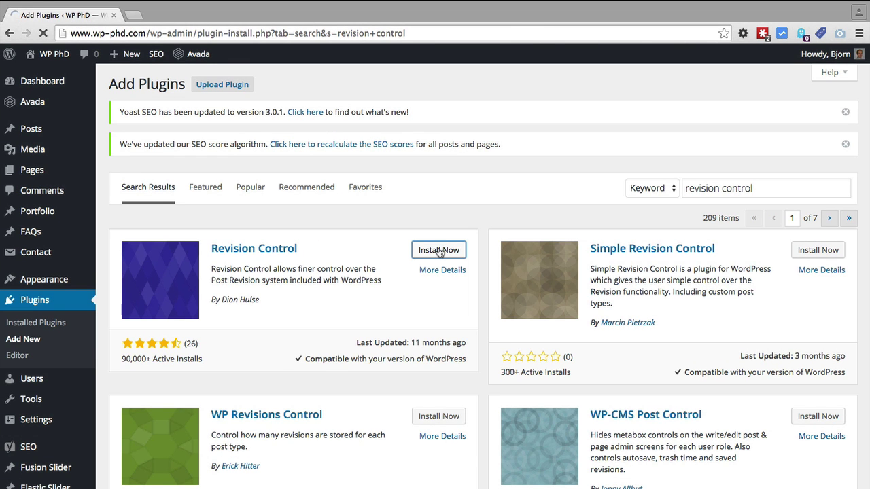
# Step: Install and activate the Revision Control plugin
pyautogui.click(446, 197)
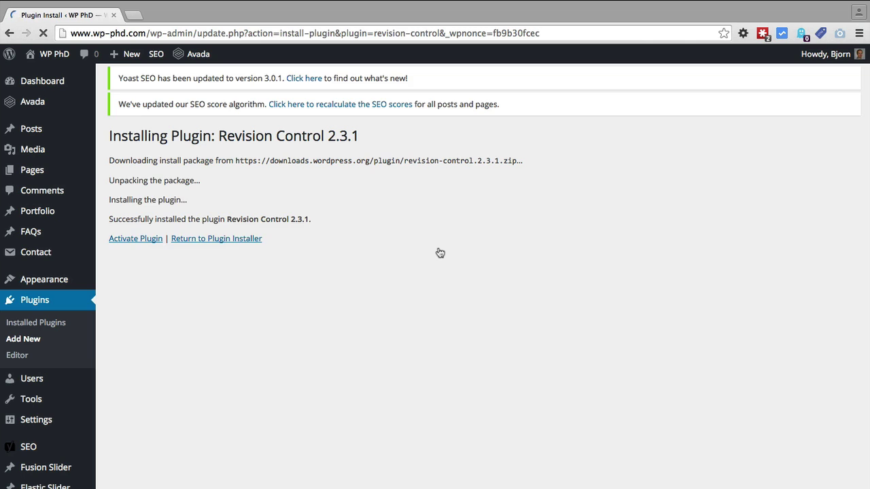
pyautogui.click(128, 251)
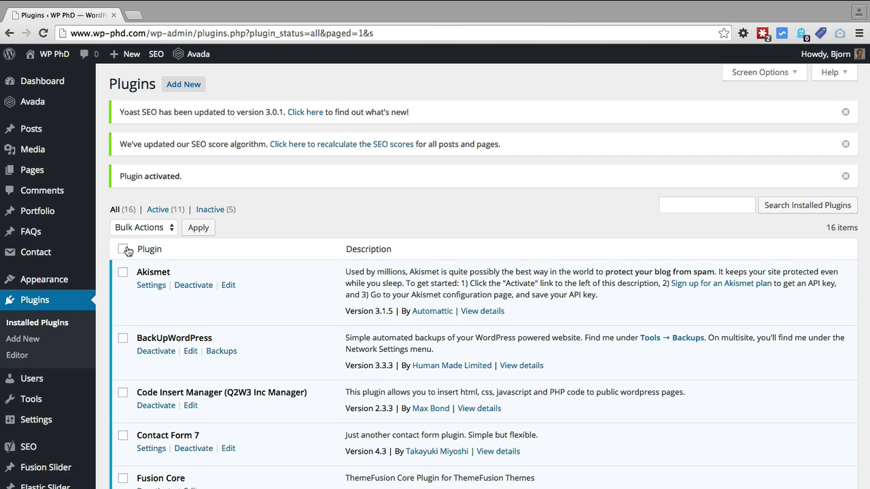
pyautogui.scroll(-3, 48, 303)
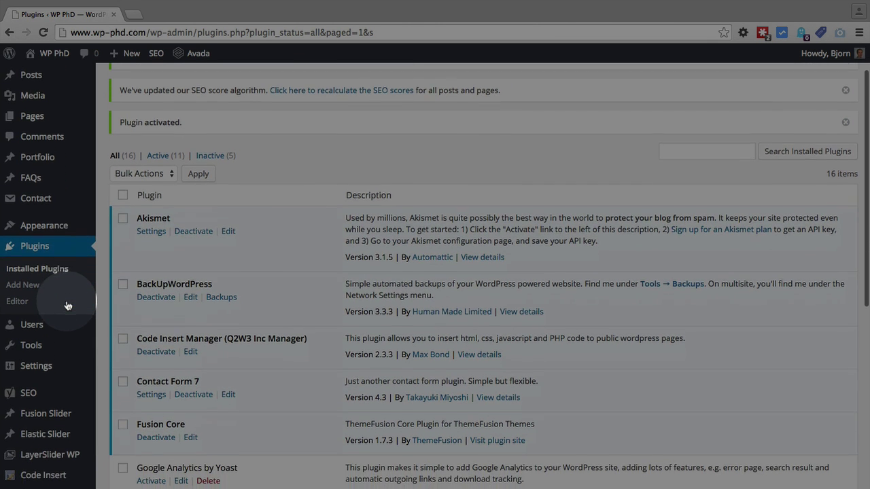
pyautogui.moveTo(37, 333)
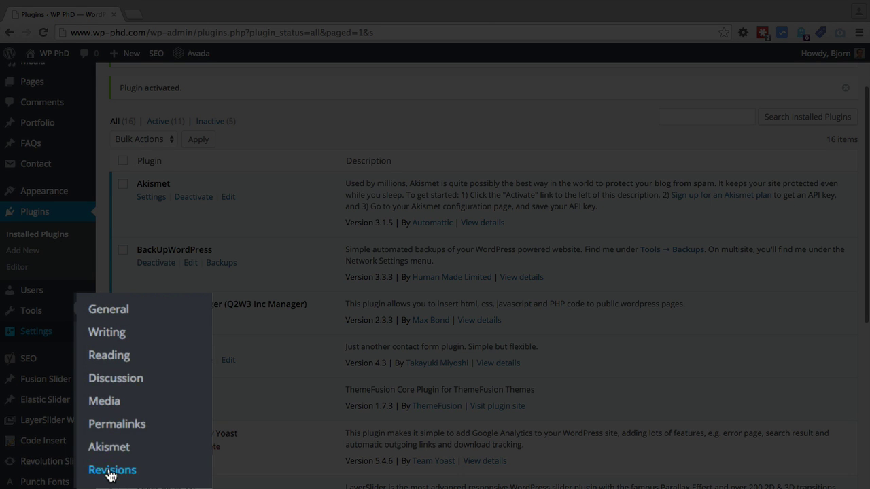
# Step: Open Settings > Revisions, dismiss both Yoast SEO notices, and view the Posts revision limit choices
pyautogui.click(117, 474)
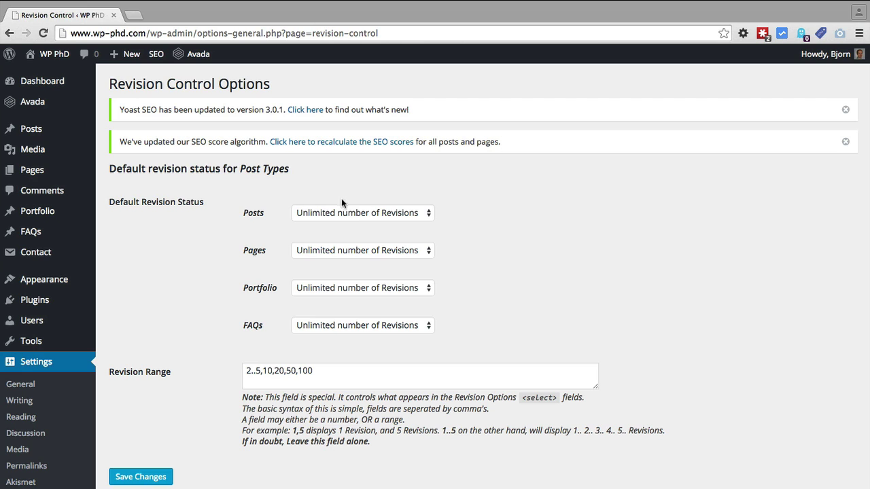
pyautogui.click(845, 109)
pyautogui.click(845, 109)
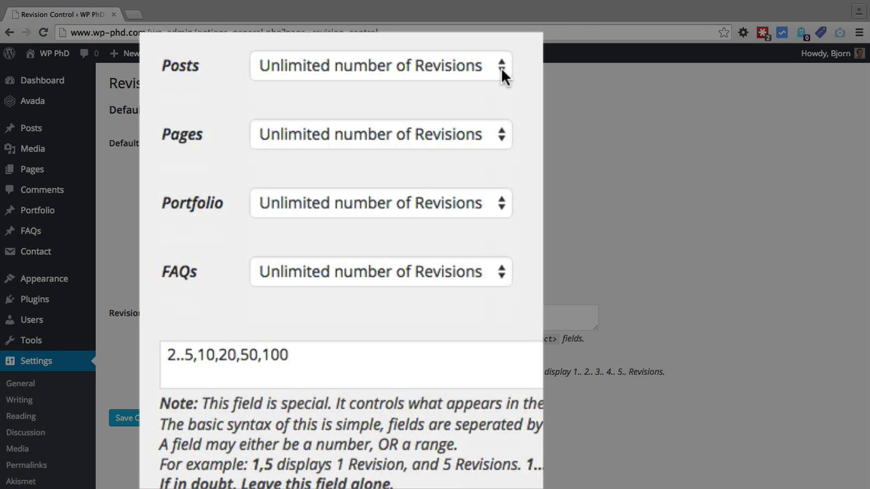
pyautogui.click(501, 68)
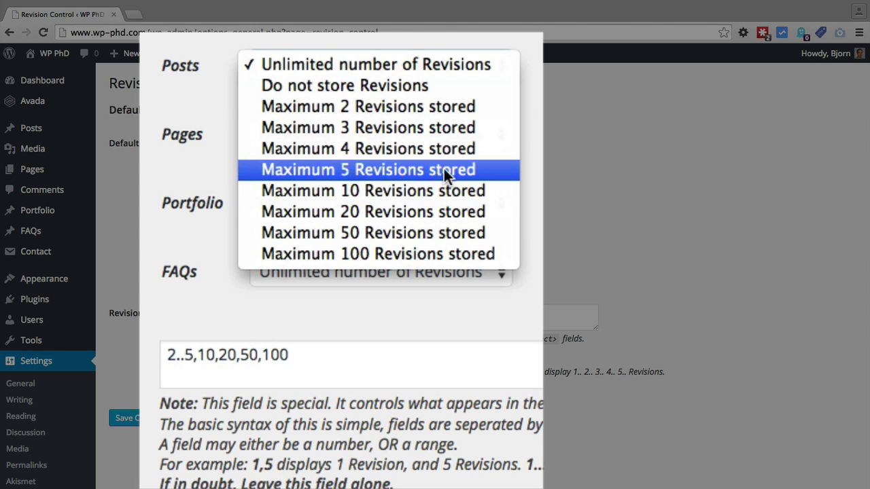
# Step: Set Pages, Portfolio and FAQs to 'Maximum 3 Revisions stored' and save the settings
pyautogui.click(307, 127)
pyautogui.click(382, 135)
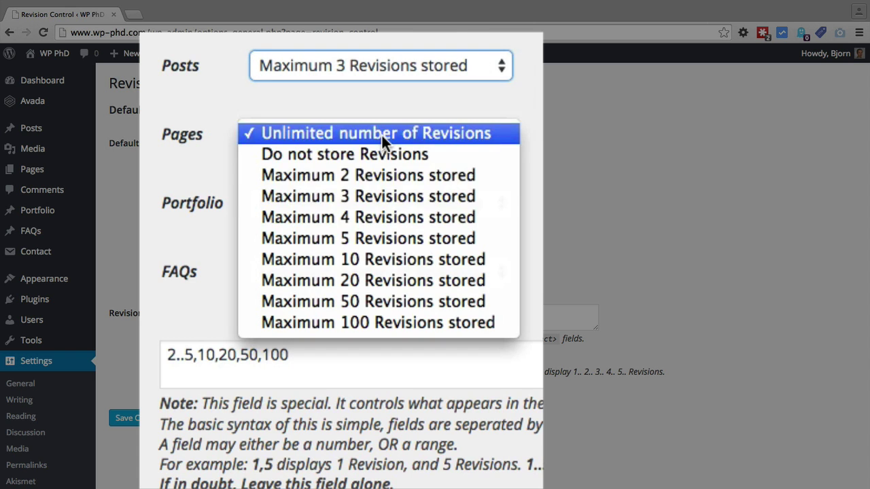
pyautogui.click(377, 195)
pyautogui.click(377, 202)
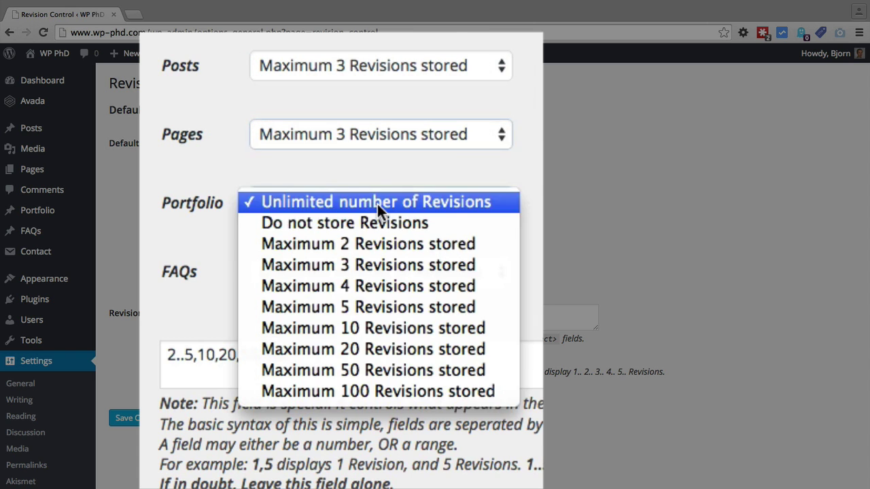
pyautogui.click(378, 269)
pyautogui.click(349, 271)
pyautogui.click(349, 334)
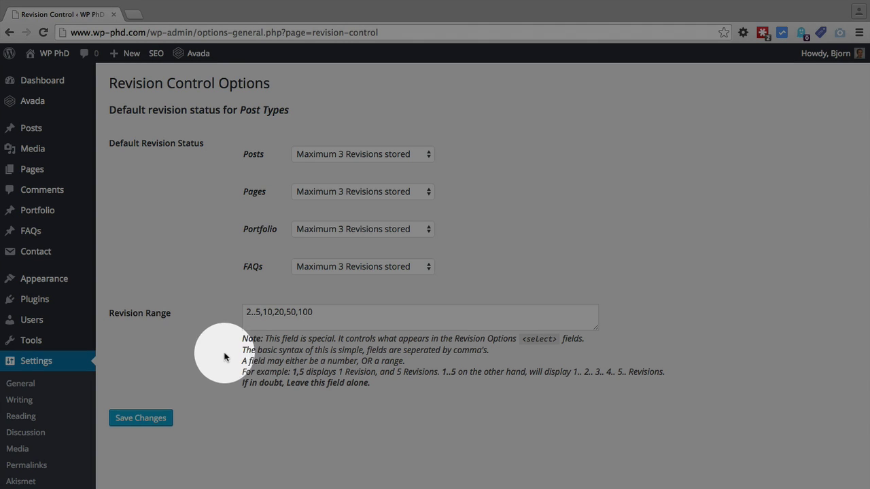
pyautogui.click(134, 424)
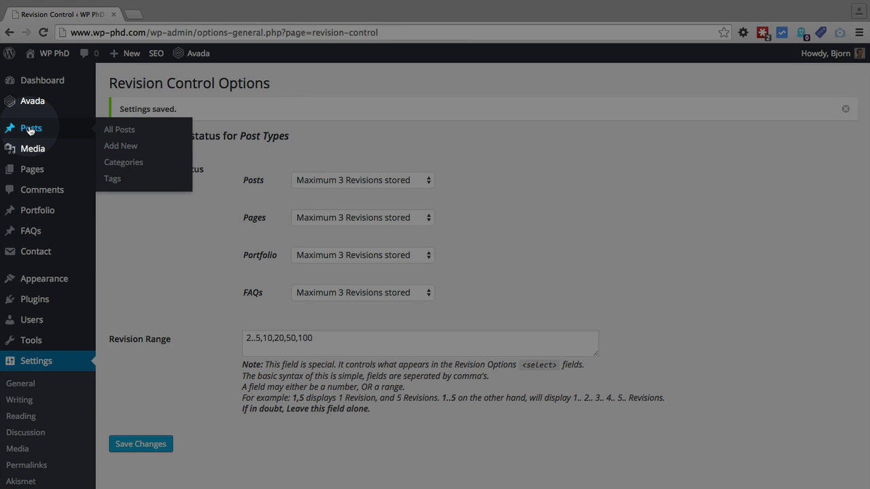
# Step: Go to Posts and edit the Testing post
pyautogui.click(30, 130)
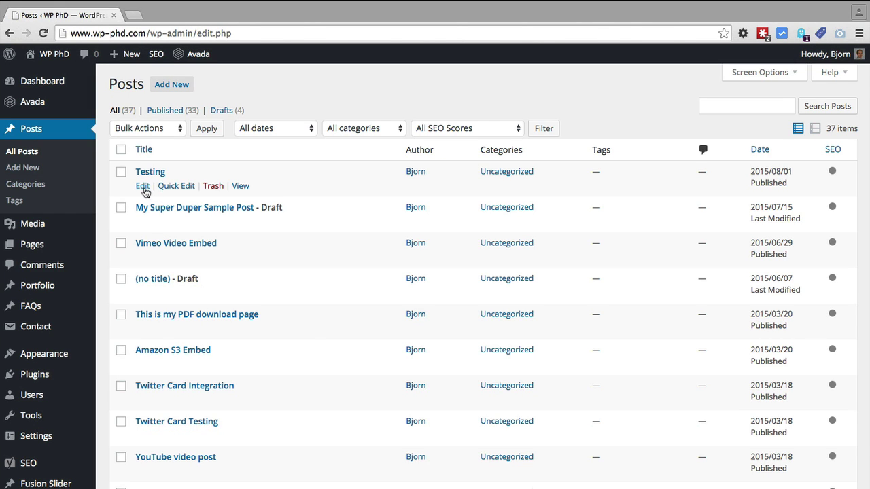
pyautogui.click(143, 186)
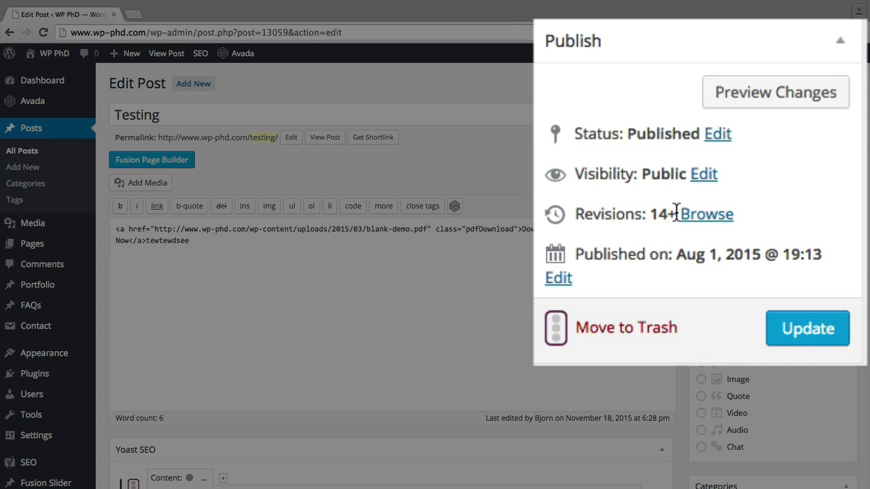
# Step: In Post Revisions, select the 18:16:33 and 18:14:25 revisions to compare
pyautogui.scroll(-2, 678, 243)
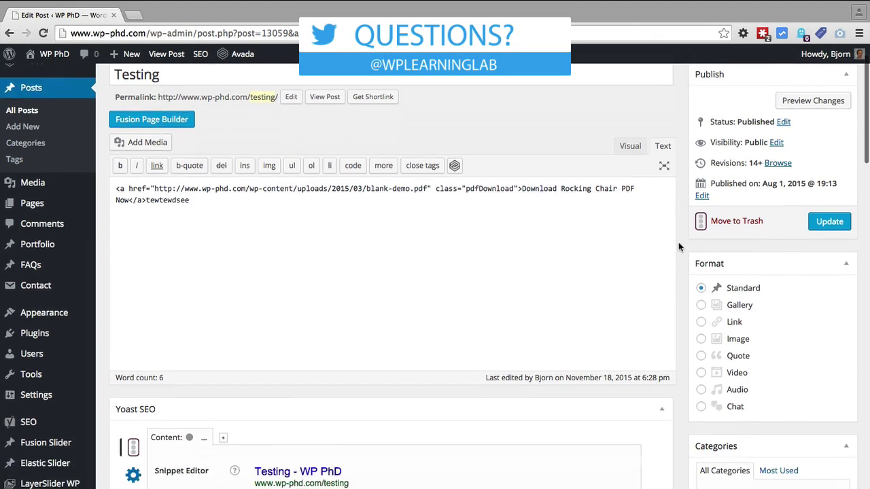
pyautogui.scroll(-10, 678, 246)
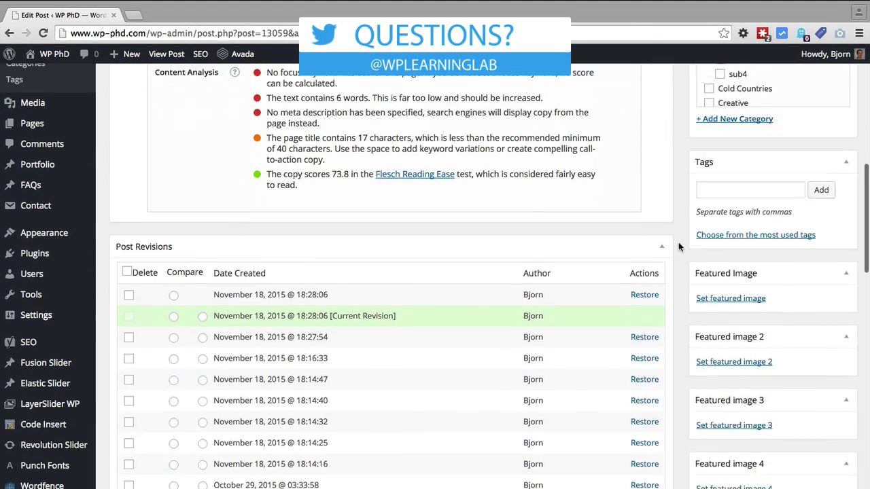
pyautogui.scroll(-3, 678, 245)
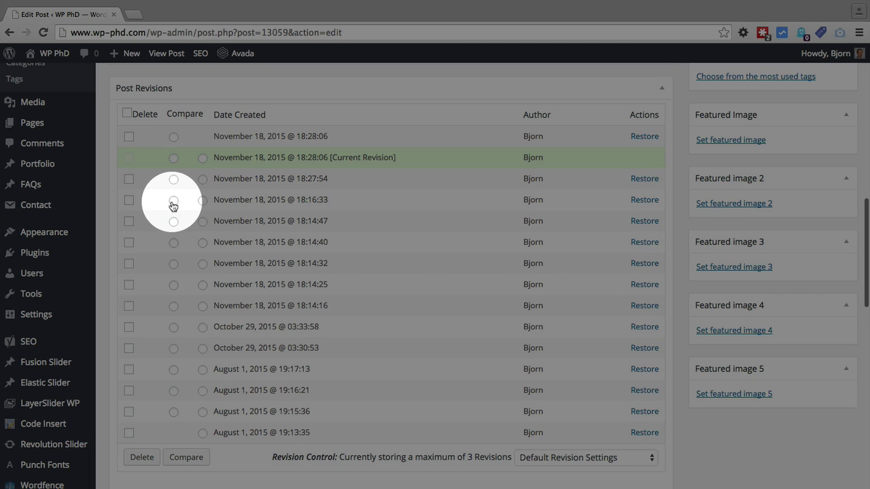
pyautogui.click(173, 201)
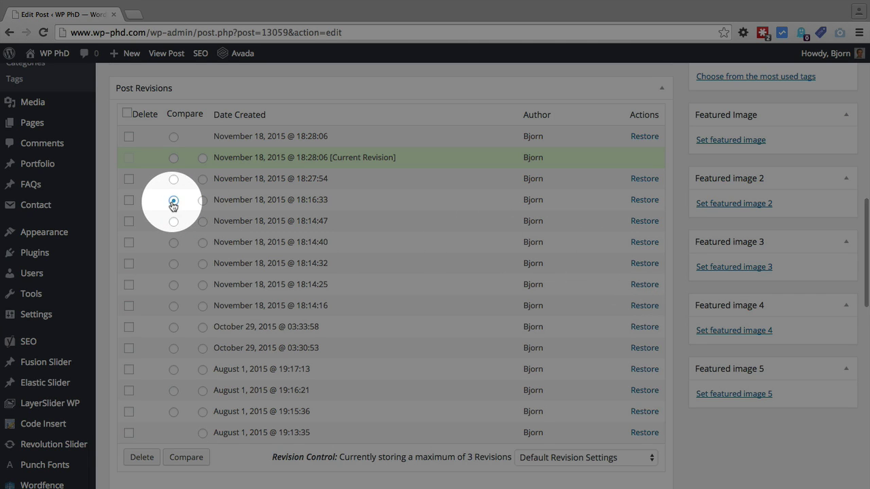
pyautogui.click(202, 286)
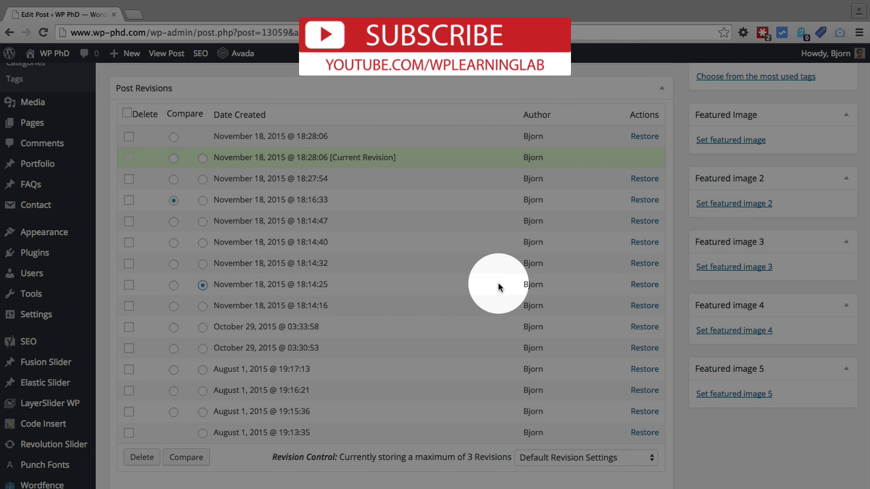
pyautogui.scroll(3, 498, 287)
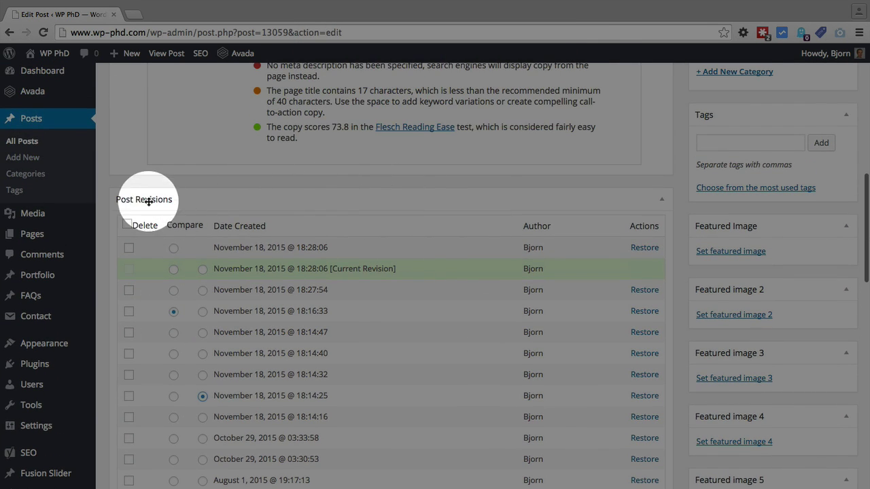
pyautogui.scroll(5, 715, 172)
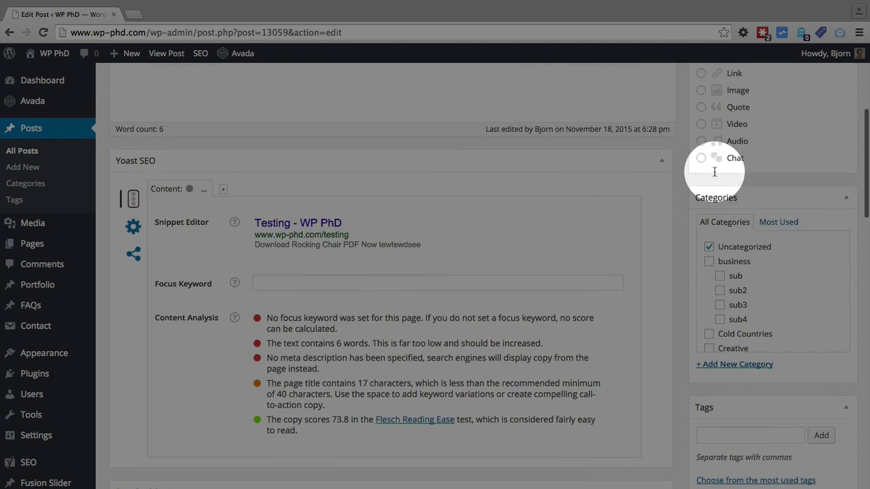
pyautogui.scroll(4, 700, 204)
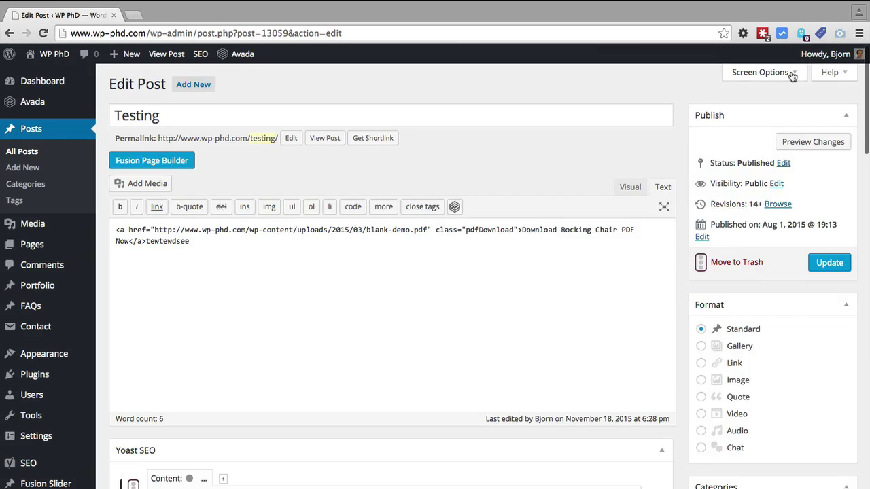
pyautogui.click(787, 70)
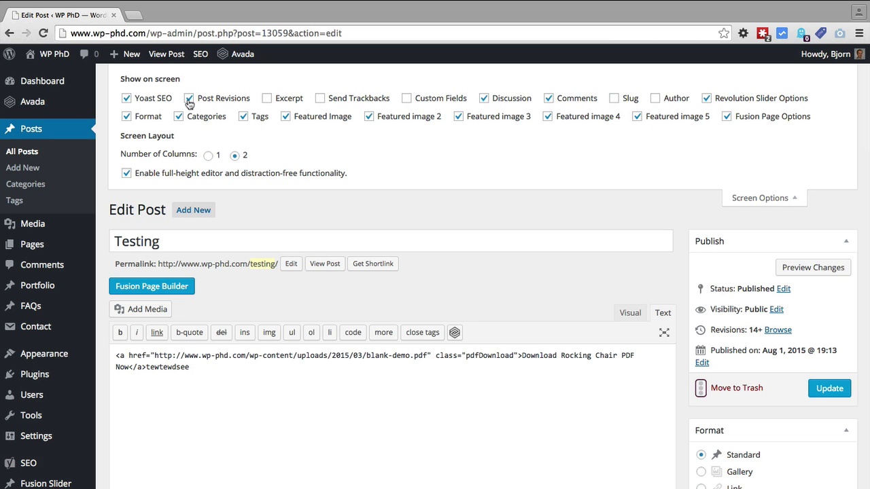
pyautogui.click(778, 199)
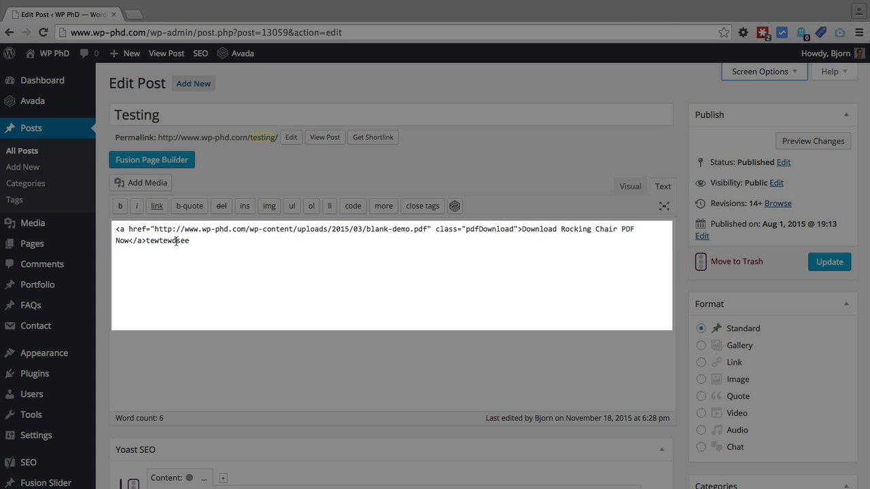
# Step: Replace 'tewtewdsee' after the link with a period and update the Testing post
pyautogui.doubleClick(176, 241)
pyautogui.press('BackSpace')
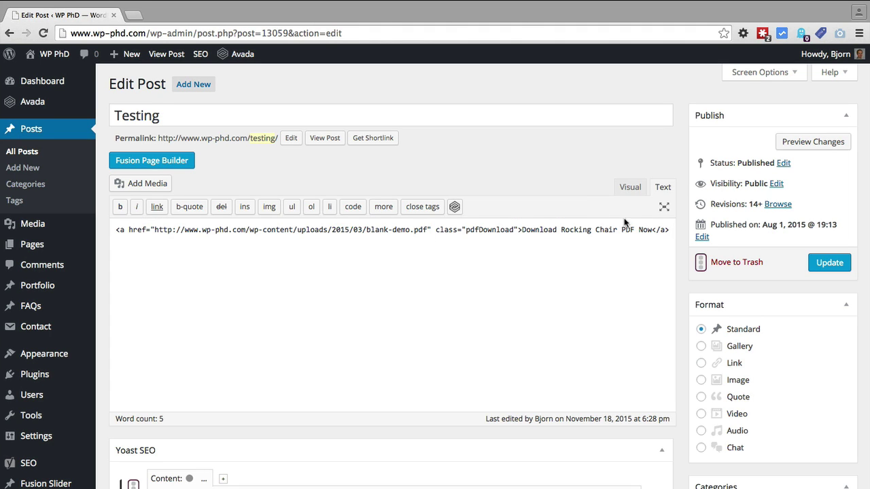
pyautogui.write('.')
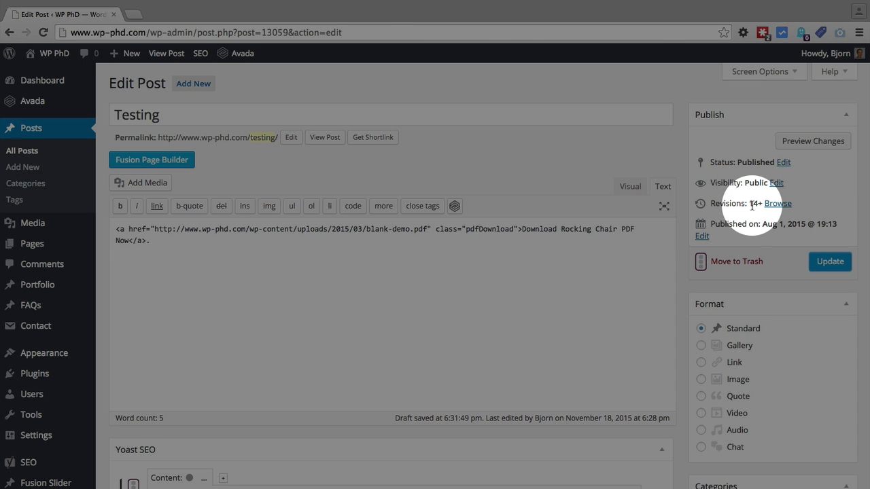
pyautogui.moveTo(752, 206)
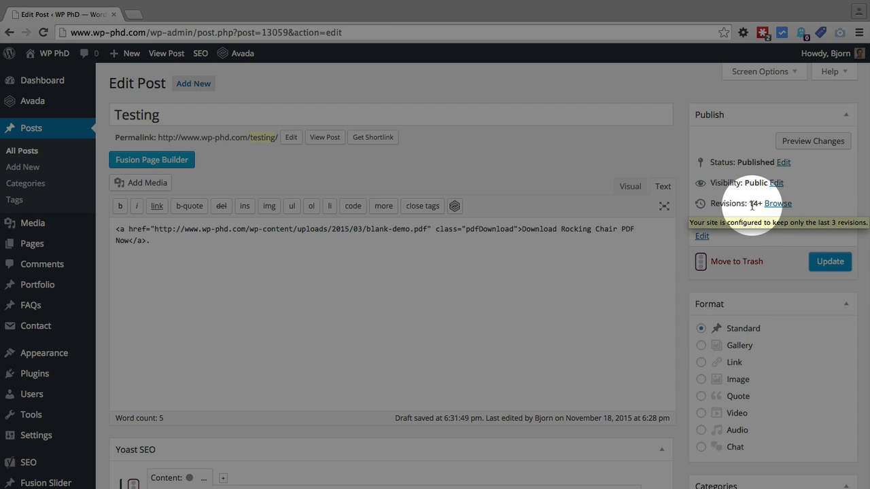
pyautogui.click(830, 262)
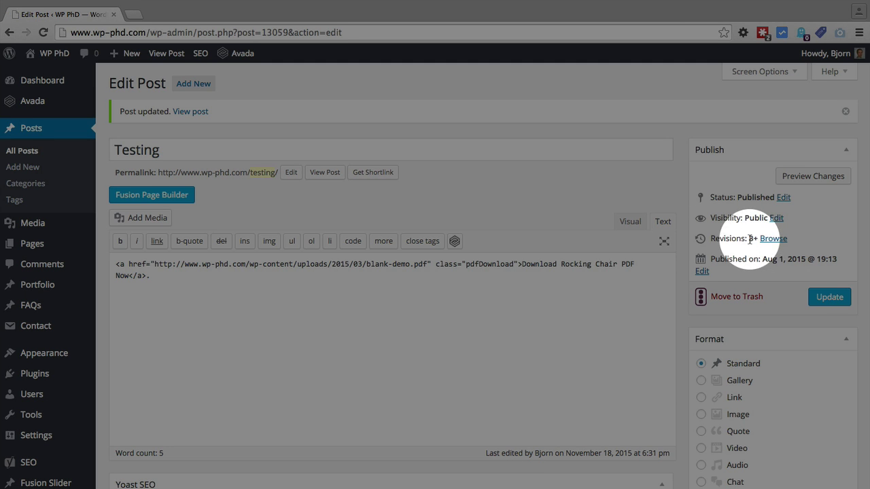
pyautogui.scroll(-6, 686, 235)
pyautogui.scroll(-3, 686, 234)
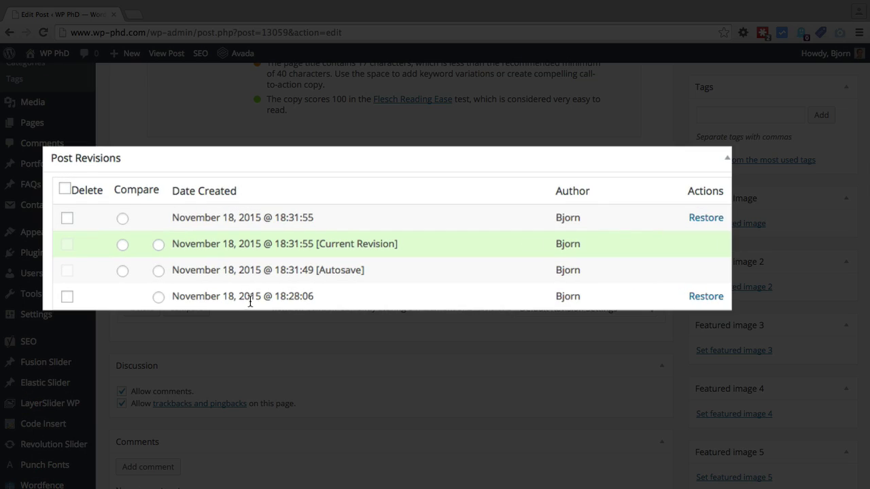